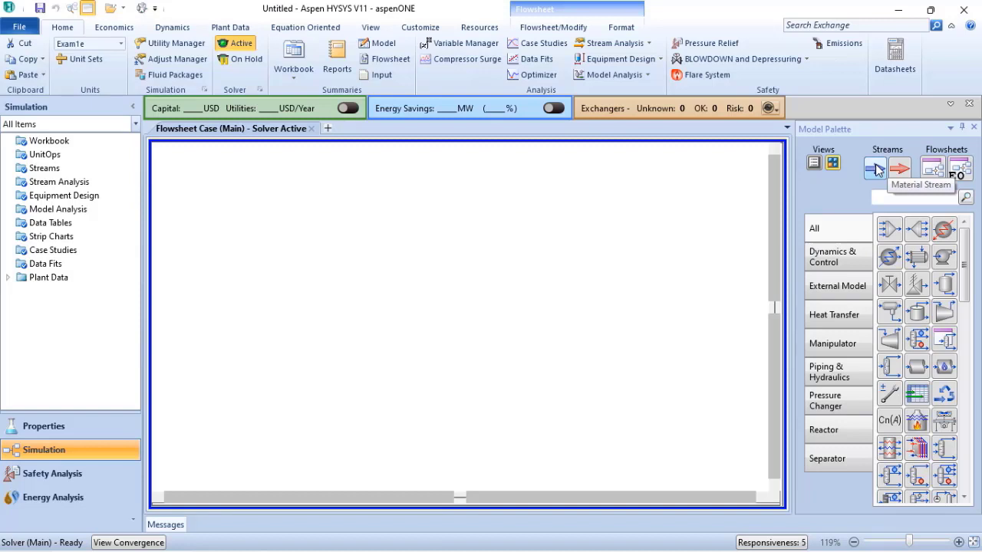
- Place an energy stream on the empty main flowsheet
{"action": "left_click", "coordinate": [899, 169]}
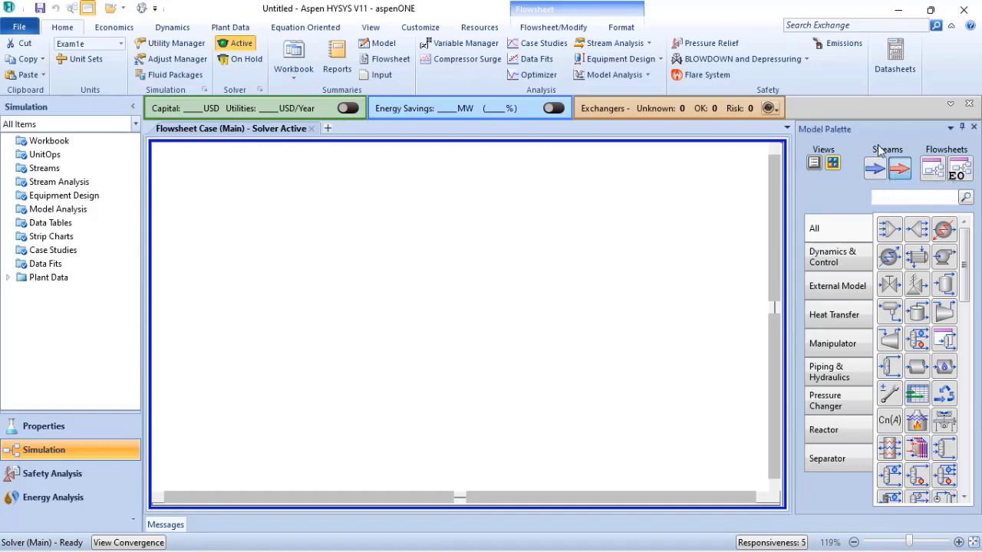
{"action": "left_click", "coordinate": [427, 274]}
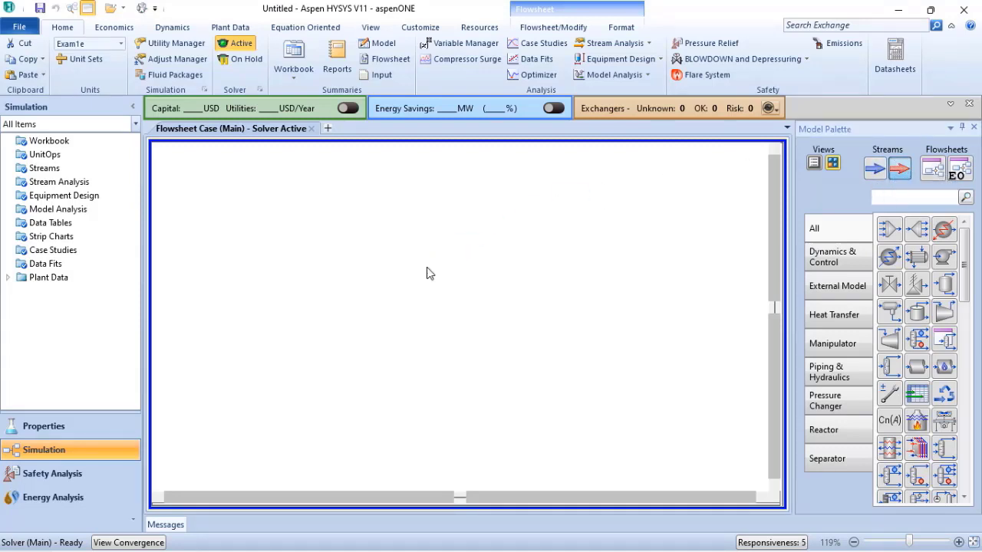
{"action": "left_click", "coordinate": [435, 329]}
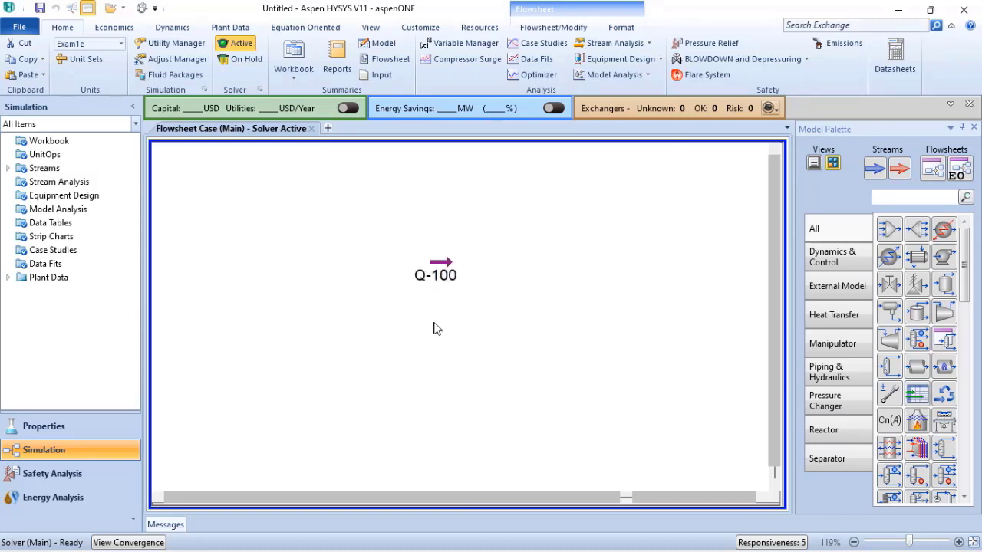
- Open the energy stream's properties and set its heat flow to 5000 kJ/h
{"action": "double_click", "coordinate": [445, 267]}
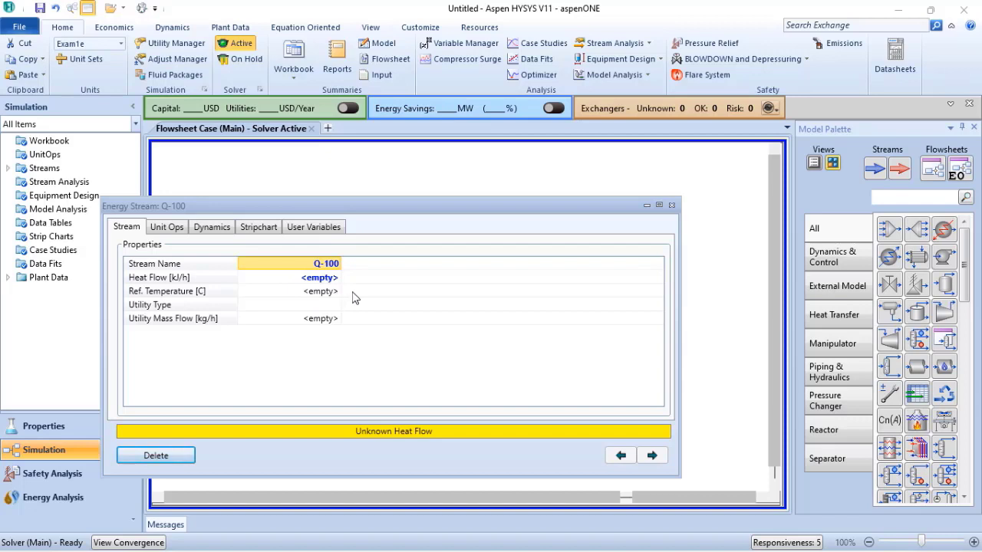
{"action": "left_click", "coordinate": [316, 279]}
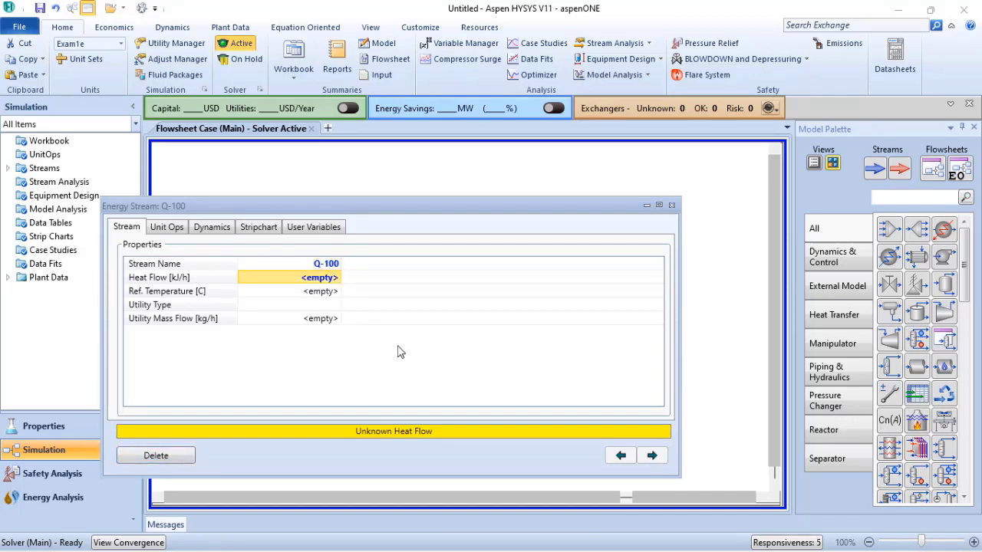
{"action": "type", "text": "5000"}
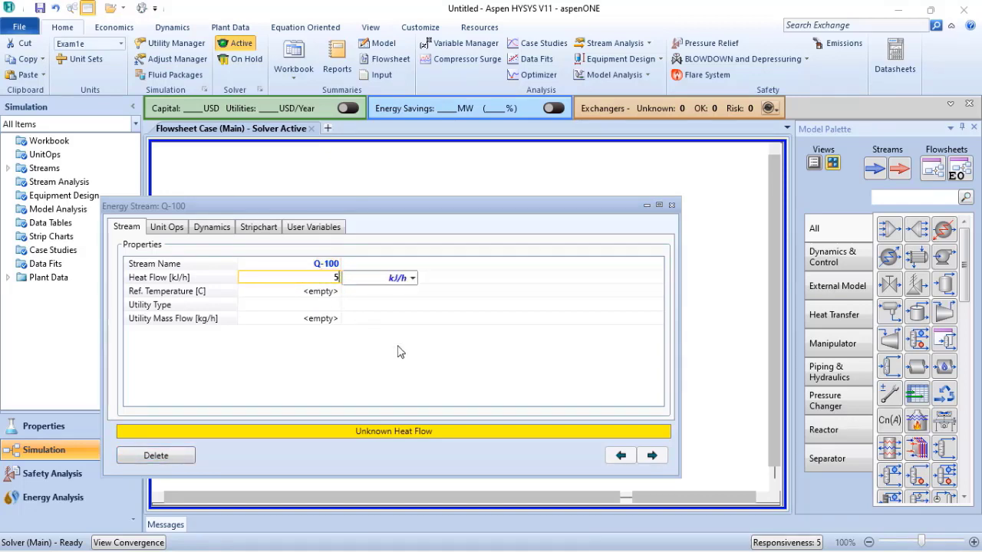
{"action": "key", "text": "Return"}
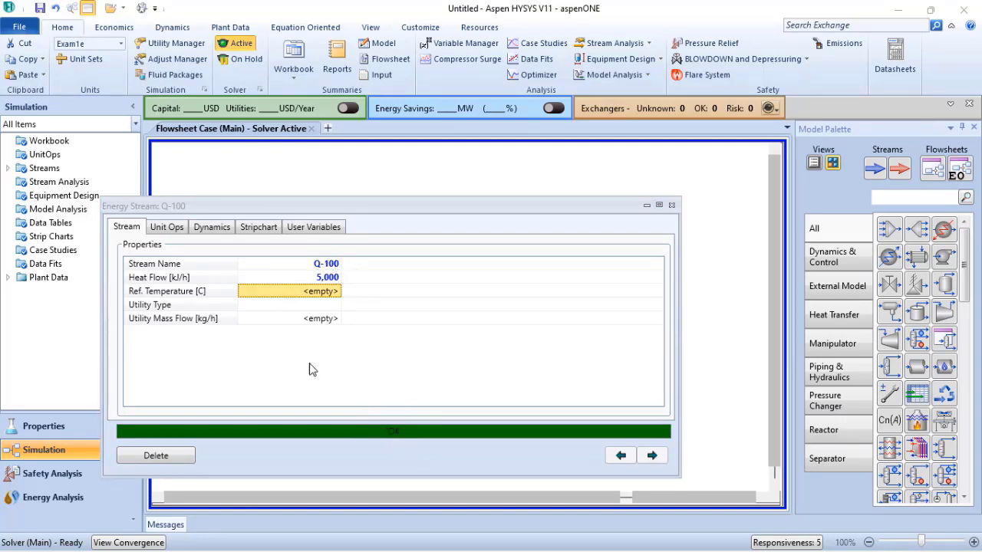
- Clear the energy stream's heat flow value and close its property window
{"action": "left_click", "coordinate": [313, 279]}
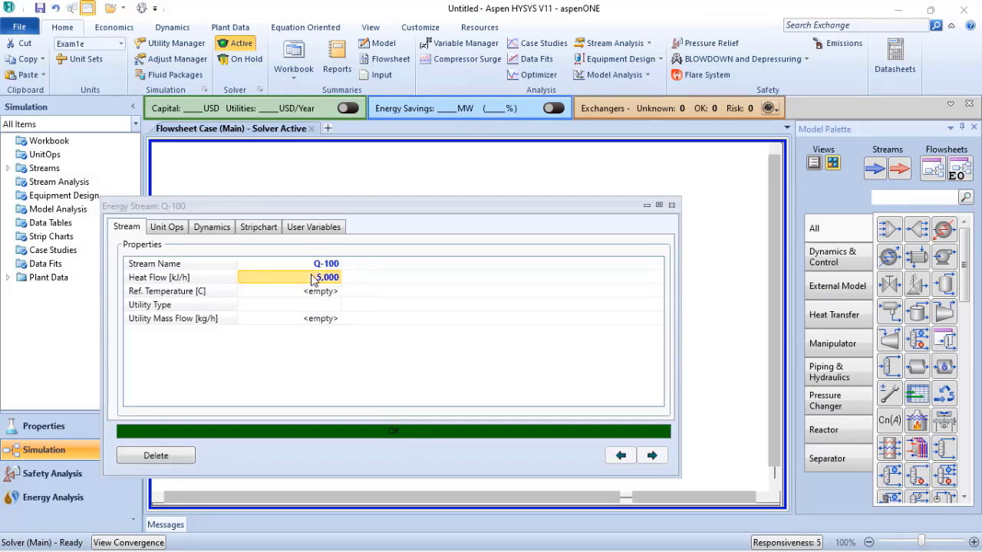
{"action": "key", "text": "Delete"}
{"action": "key", "text": "Down"}
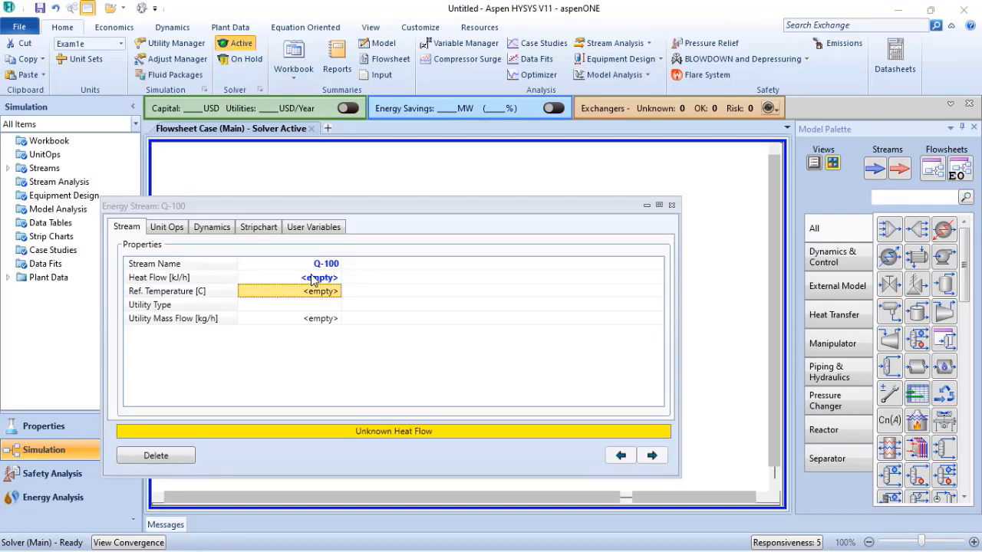
{"action": "left_click", "coordinate": [671, 205]}
- Place a material stream on the flowsheet below the energy stream and open its property window
{"action": "left_click", "coordinate": [874, 169]}
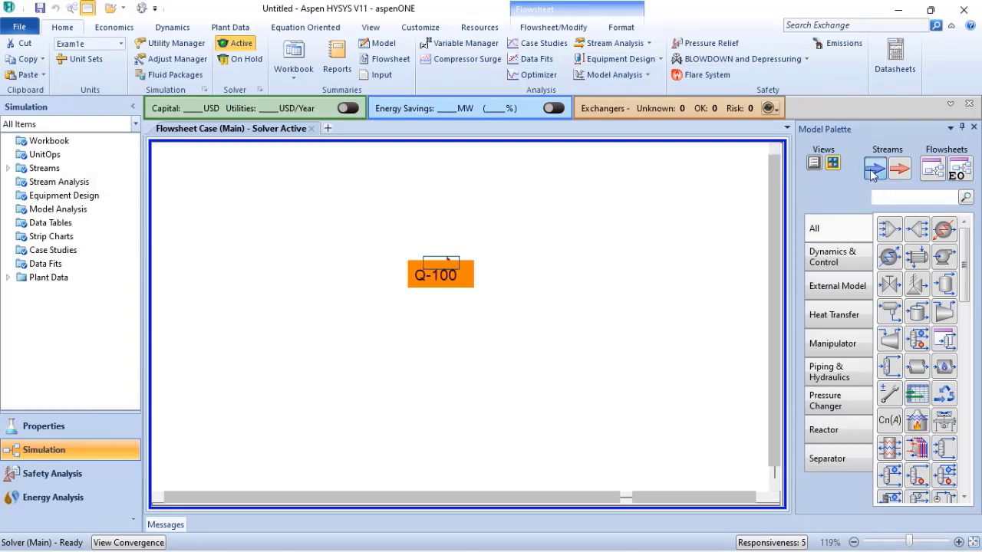
{"action": "left_click", "coordinate": [515, 357]}
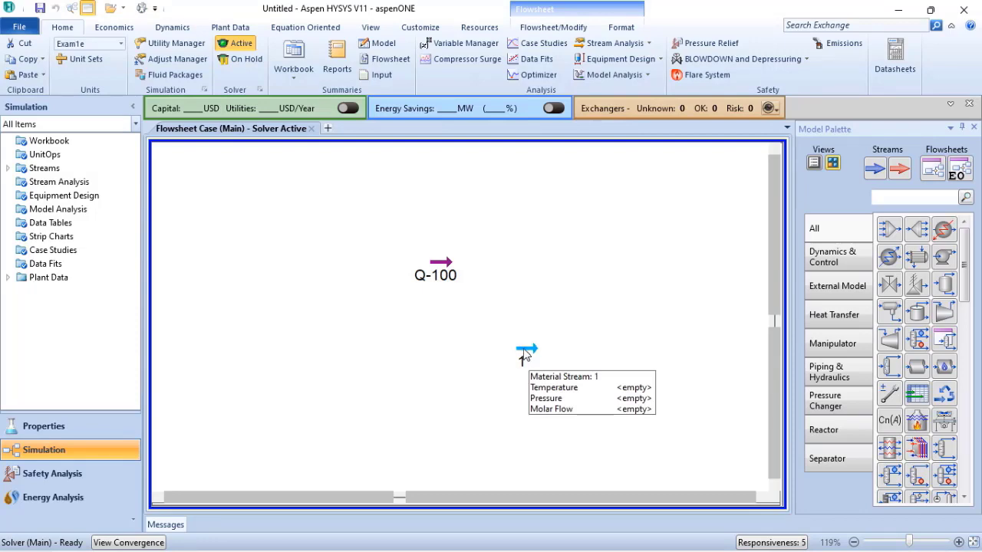
{"action": "double_click", "coordinate": [525, 352]}
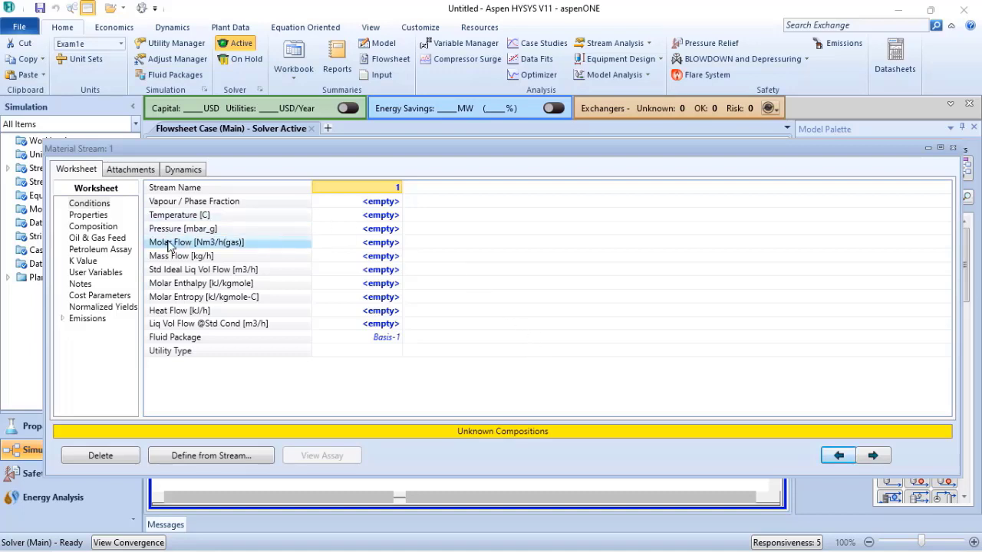
- Define the material stream's composition as pure H2O with a mole fraction of 1
{"action": "left_click", "coordinate": [93, 226]}
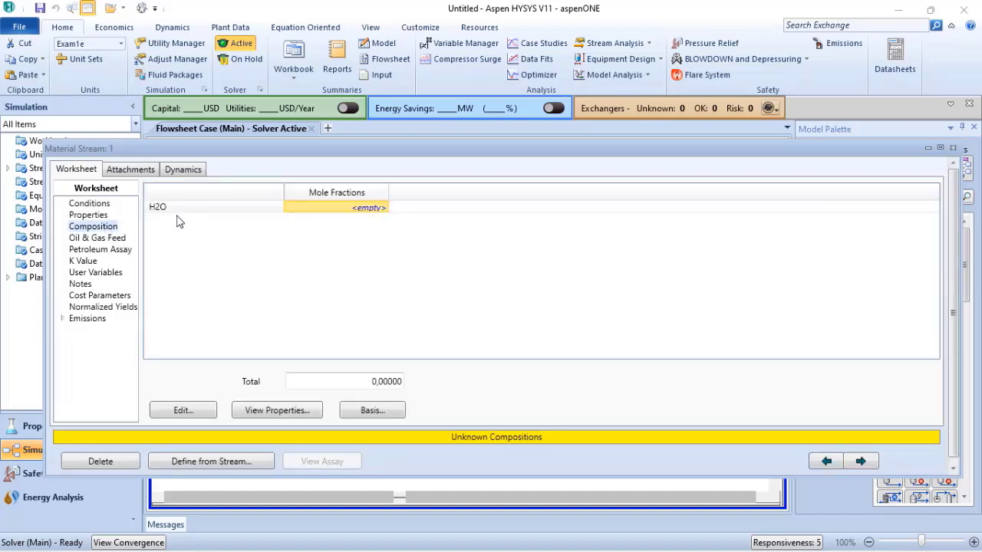
{"action": "double_click", "coordinate": [345, 207]}
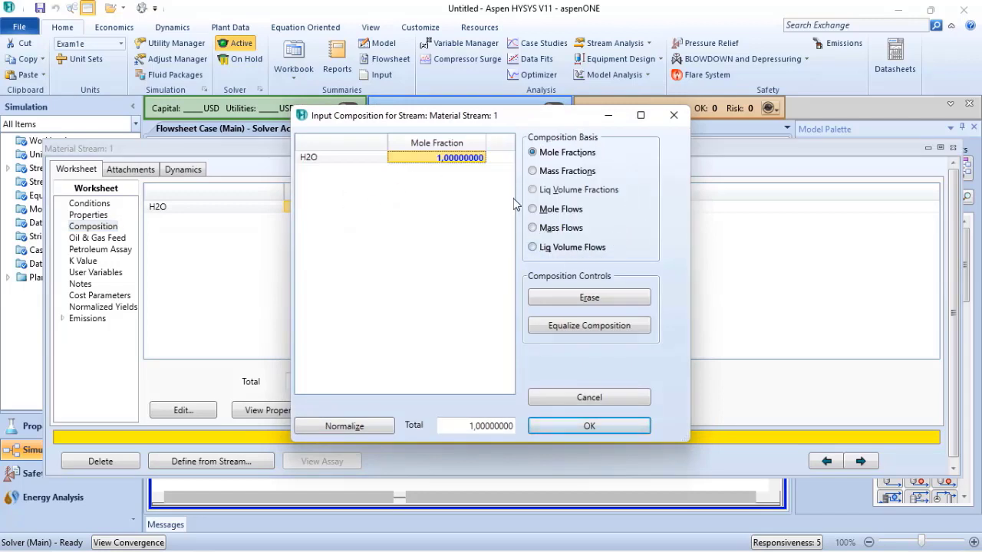
{"action": "left_click", "coordinate": [592, 426]}
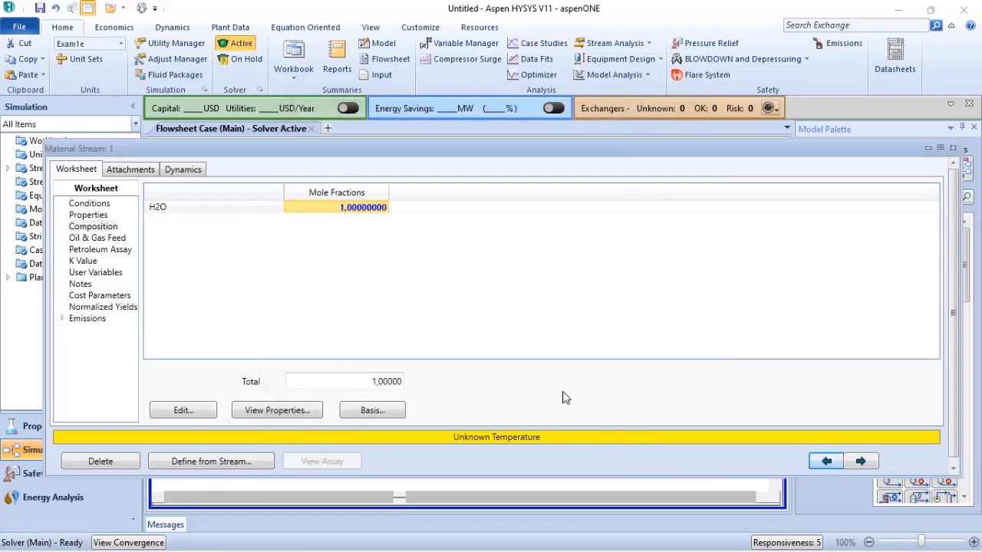
- Set the material stream's molar flow to 1 Nm3/h(gas) in its conditions
{"action": "left_click", "coordinate": [92, 204]}
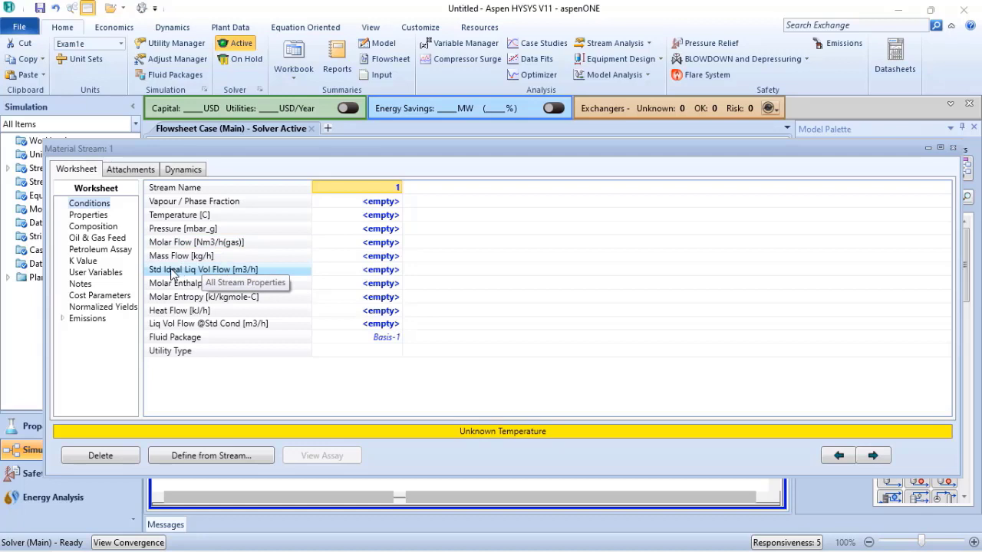
{"action": "left_click", "coordinate": [375, 245]}
{"action": "type", "text": "1"}
{"action": "key", "text": "Return"}
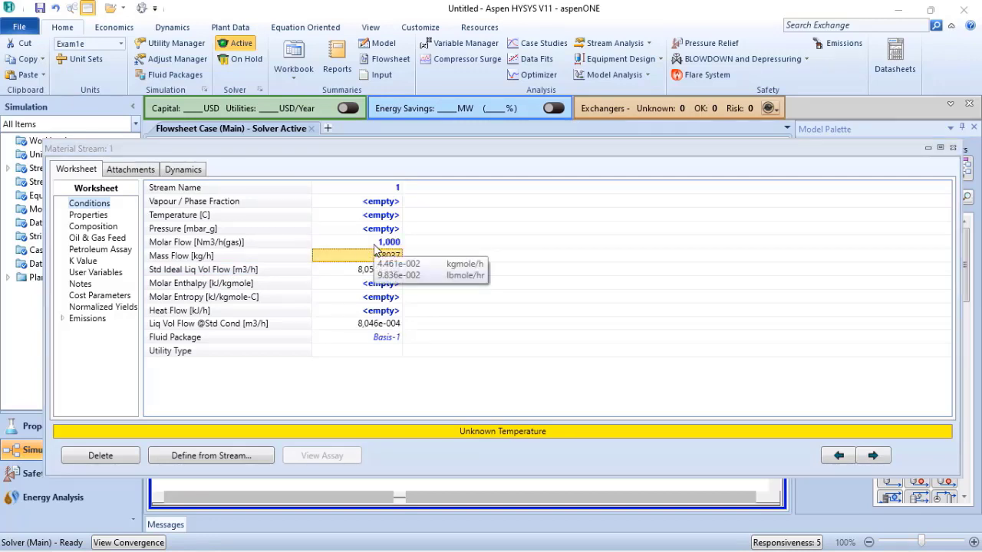
- Specify the material stream's temperature as 25 C and its molar enthalpy as -258000 kJ/kgmole
{"action": "left_click", "coordinate": [381, 228]}
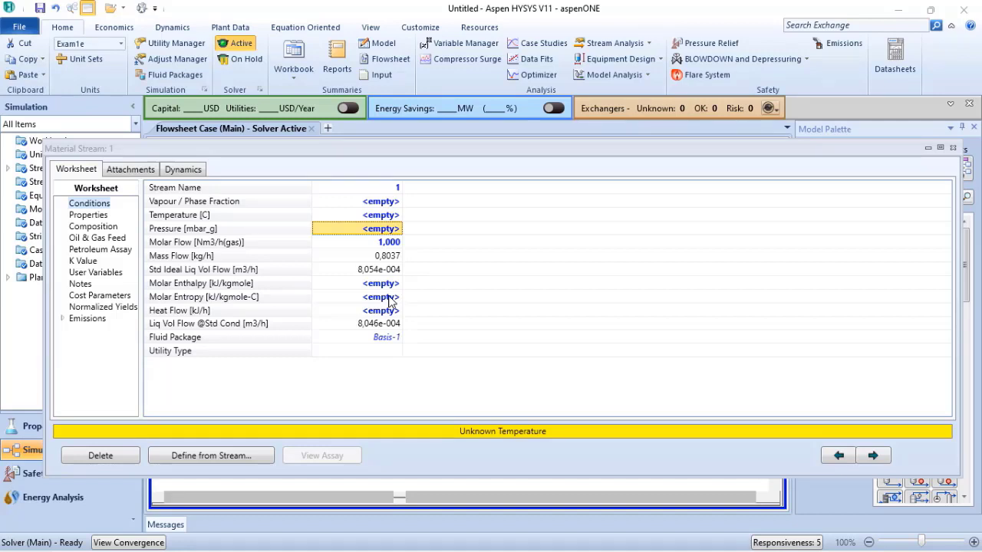
{"action": "left_click", "coordinate": [377, 217]}
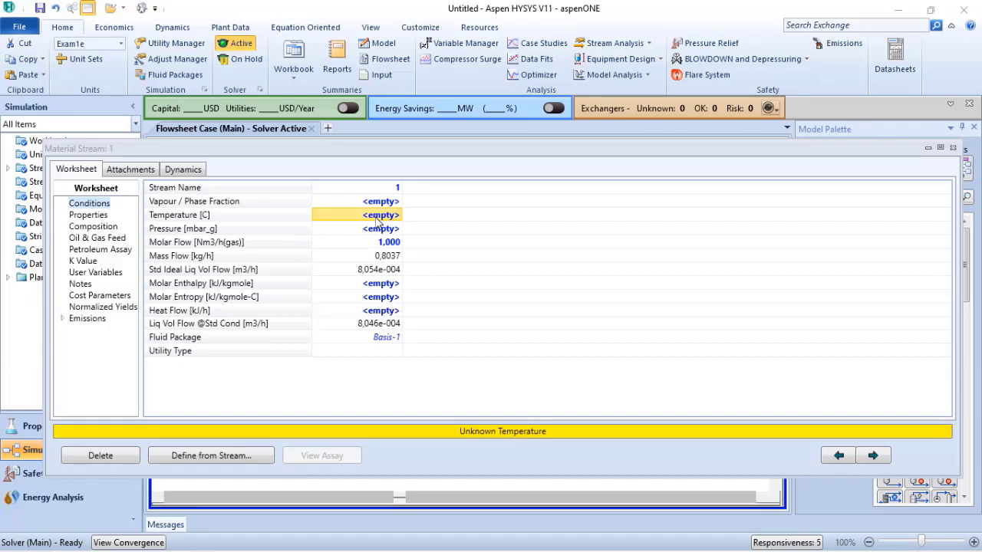
{"action": "type", "text": "25"}
{"action": "key", "text": "Return"}
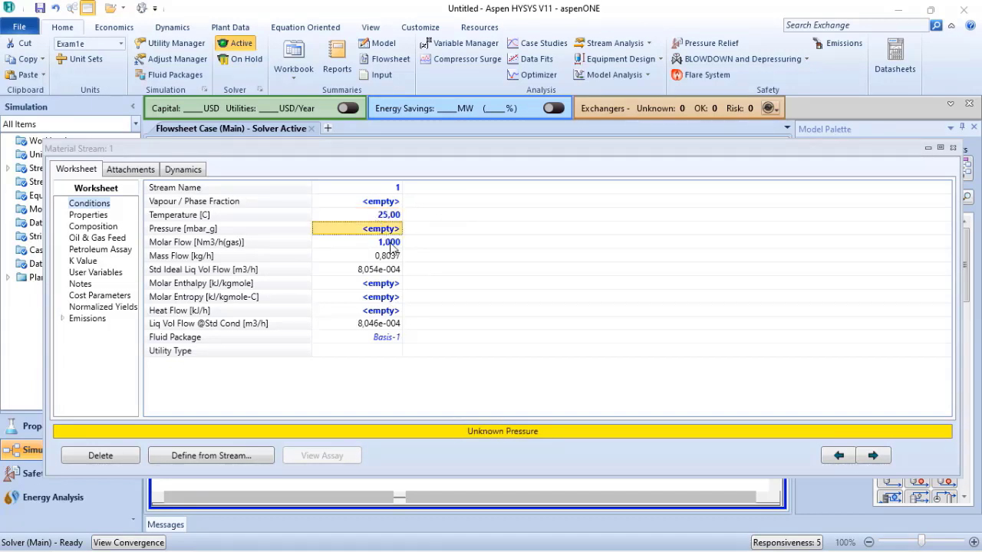
{"action": "left_click", "coordinate": [387, 284]}
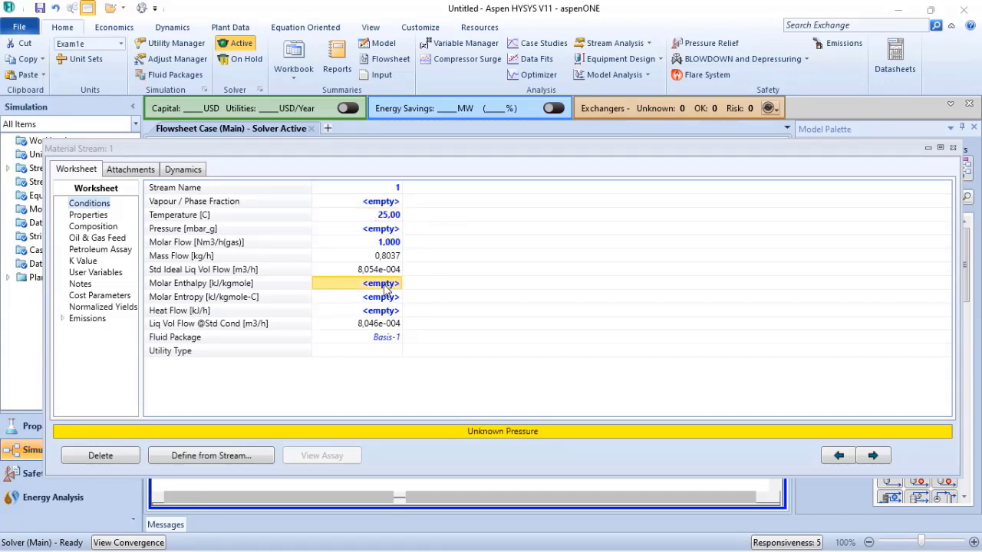
{"action": "type", "text": "-258"}
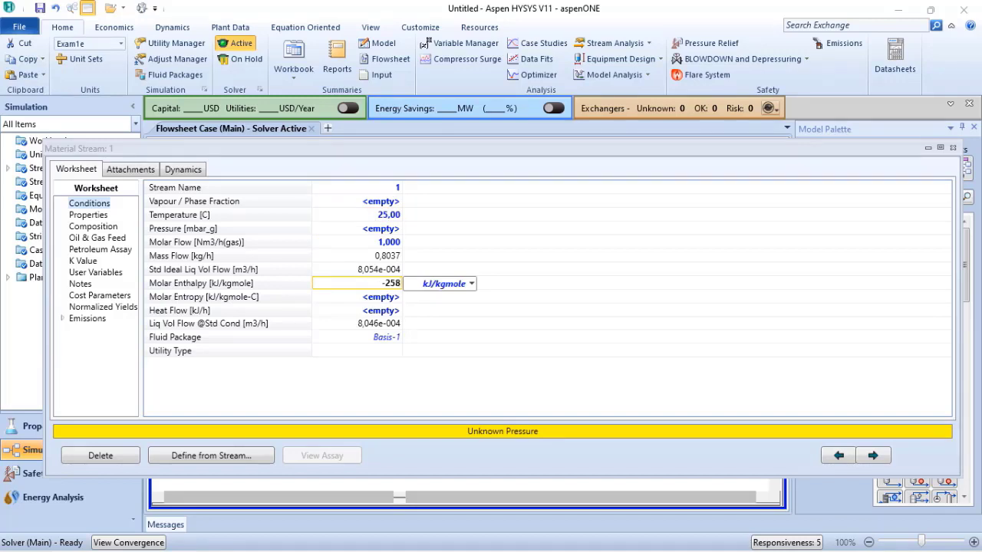
{"action": "type", "text": "00"}
{"action": "key", "text": "Return"}
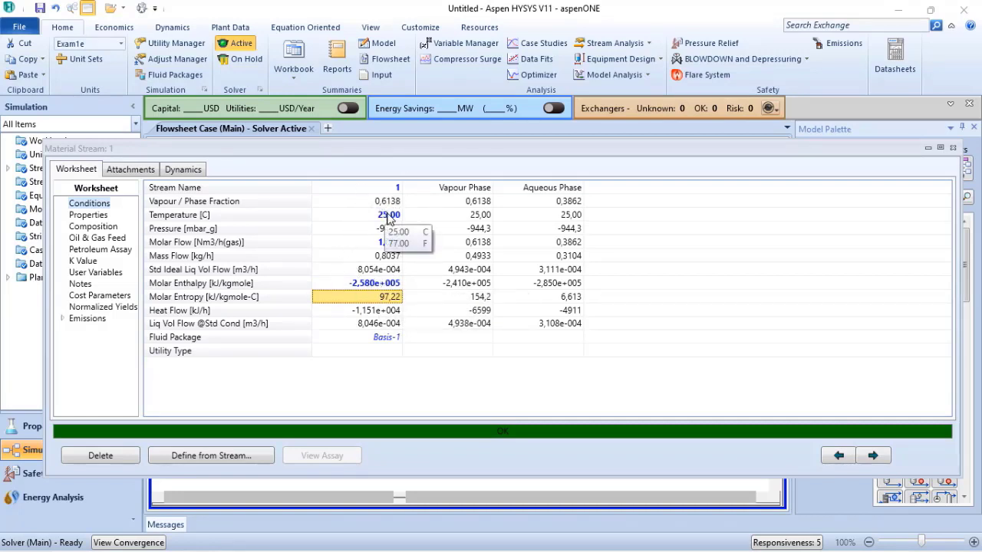
- Clear the stream's temperature and specify its pressure as -944 mbar_g instead
{"action": "left_click", "coordinate": [389, 217]}
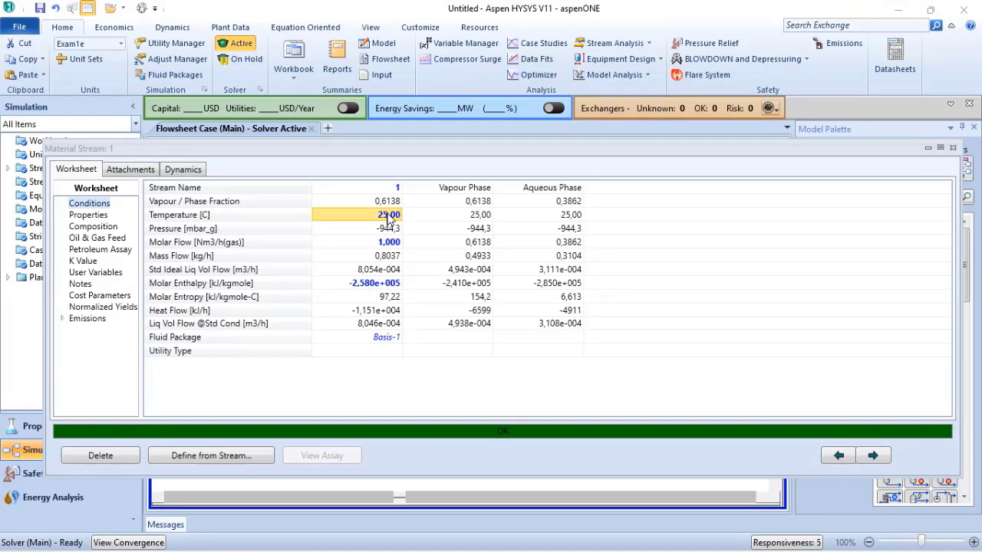
{"action": "key", "text": "Delete"}
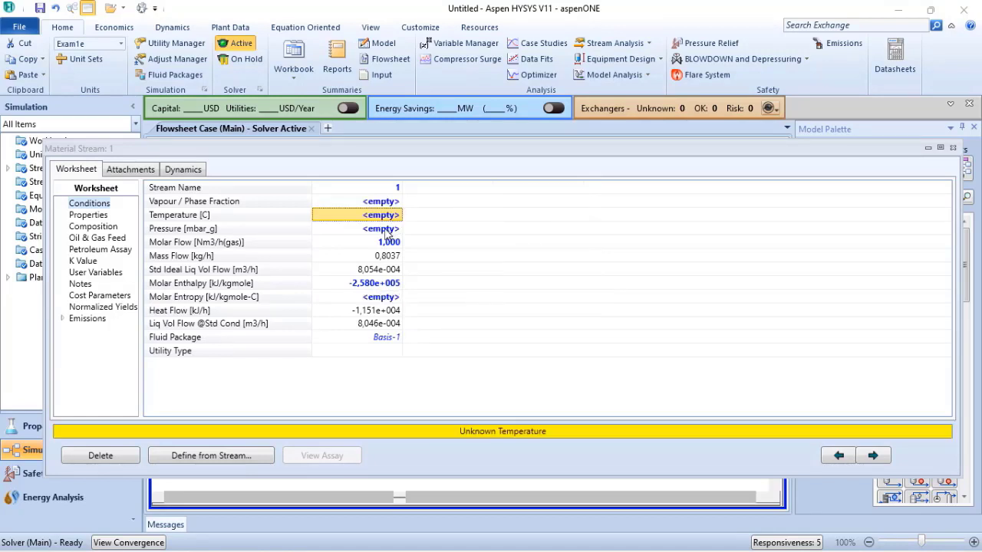
{"action": "left_click", "coordinate": [387, 230]}
{"action": "type", "text": "-944"}
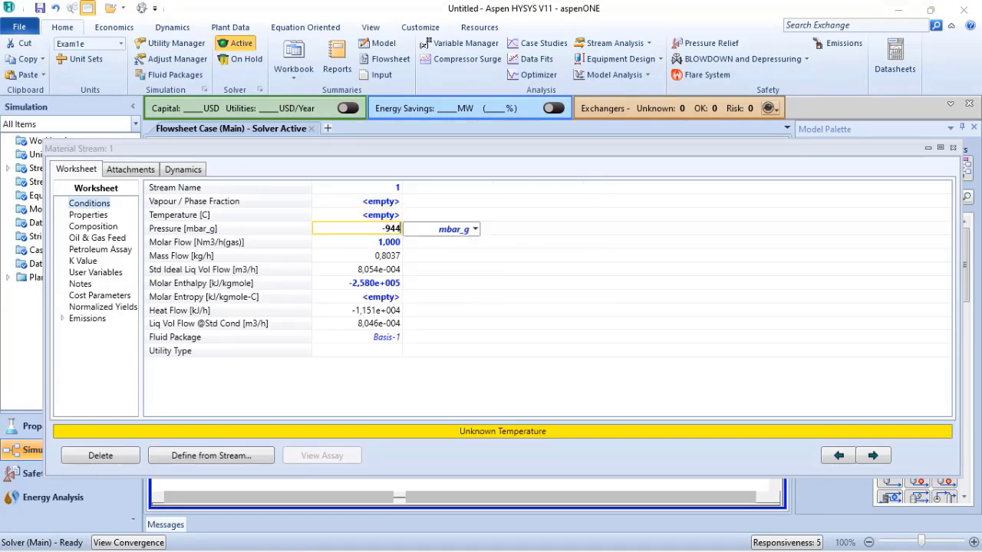
{"action": "key", "text": "Return"}
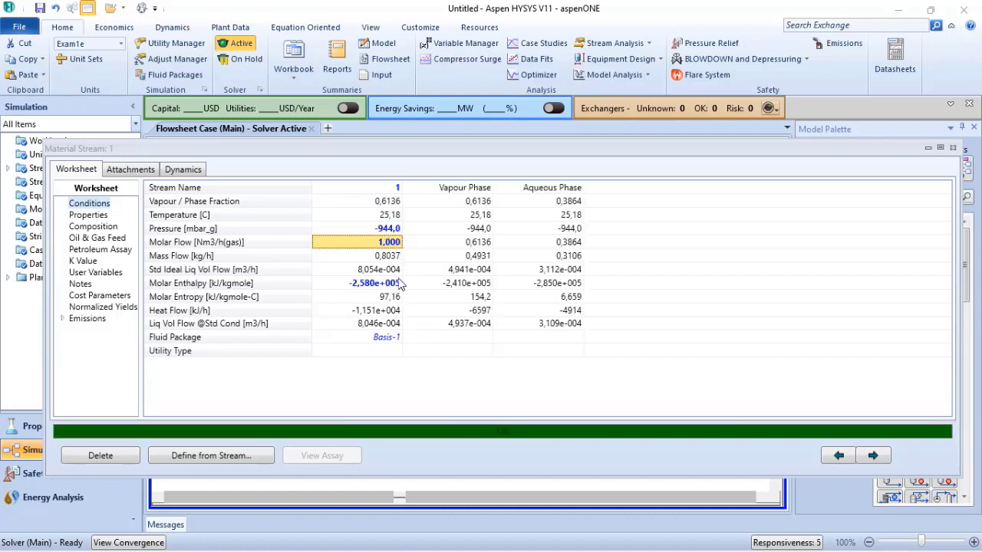
- Clear the stream's molar enthalpy and specify its molar entropy as 97 kJ/kgmole-C instead
{"action": "mouse_move", "coordinate": [381, 285]}
{"action": "left_click", "coordinate": [383, 284]}
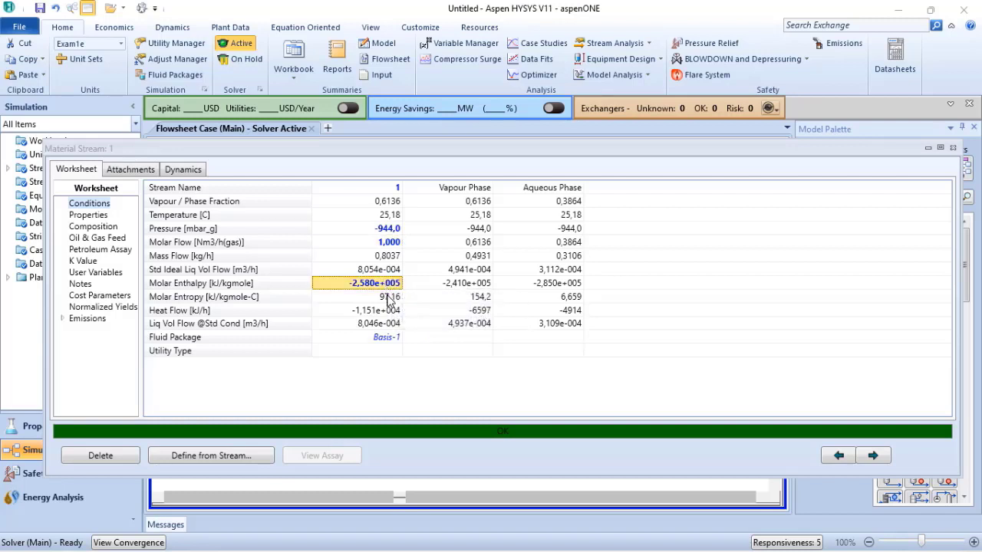
{"action": "key", "text": "Delete"}
{"action": "left_click", "coordinate": [381, 298]}
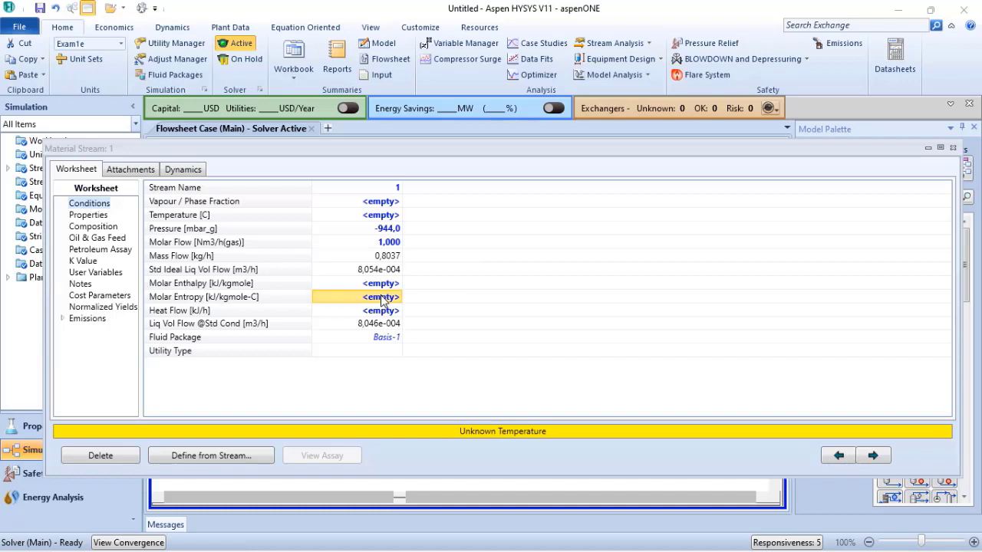
{"action": "type", "text": "97"}
{"action": "key", "text": "Return"}
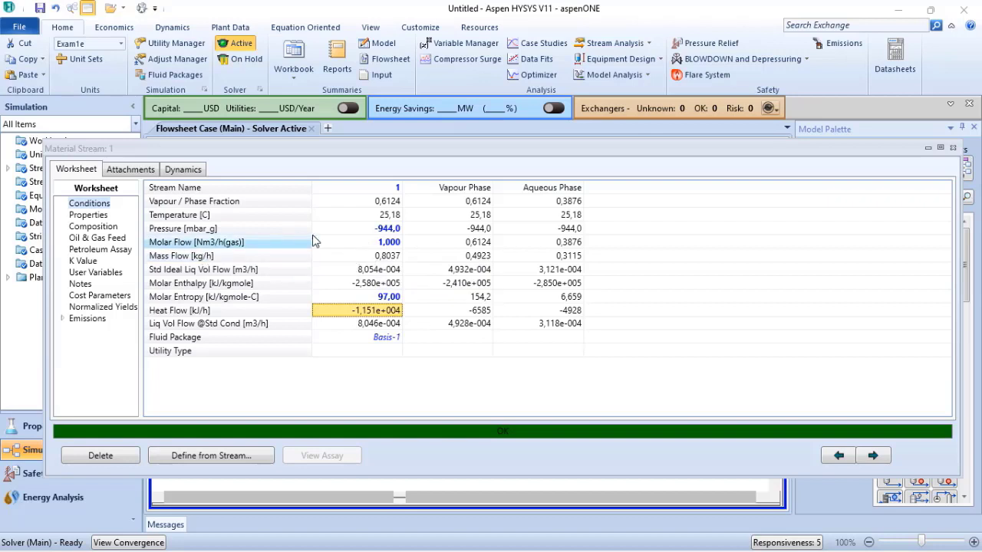
- Clear the stream's molar flow and specify its mass flow as 1 kg/h instead
{"action": "left_click", "coordinate": [389, 244]}
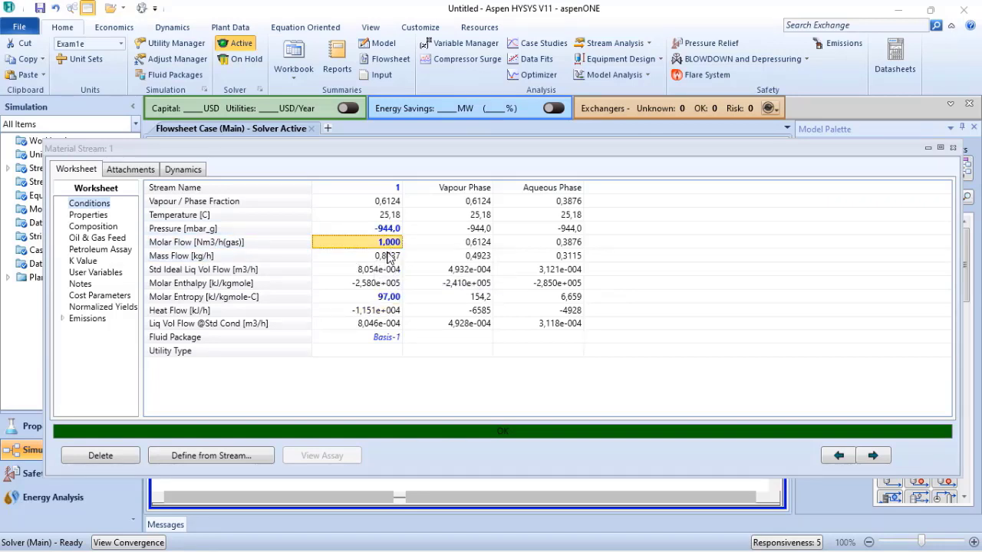
{"action": "key", "text": "Delete"}
{"action": "left_click", "coordinate": [385, 257]}
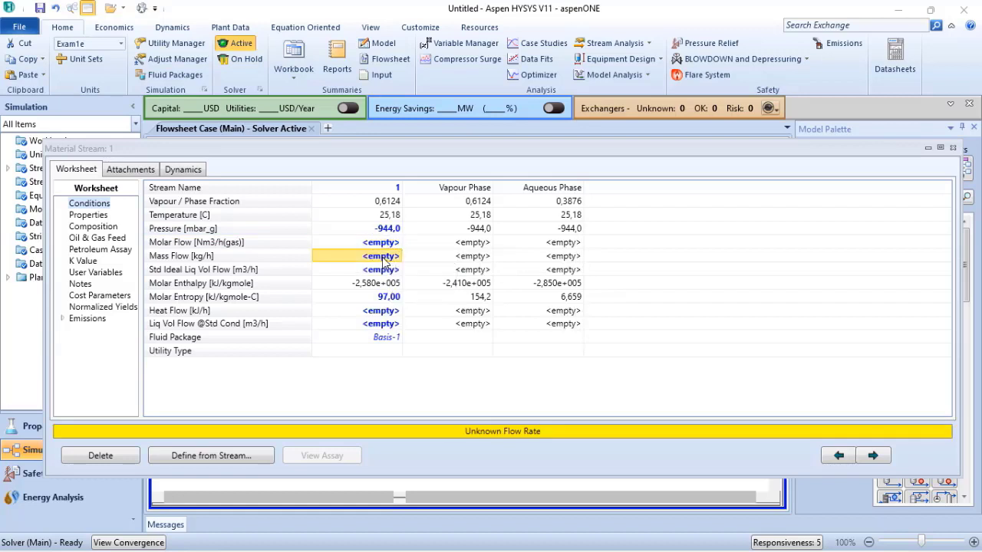
{"action": "type", "text": "1"}
{"action": "key", "text": "Return"}
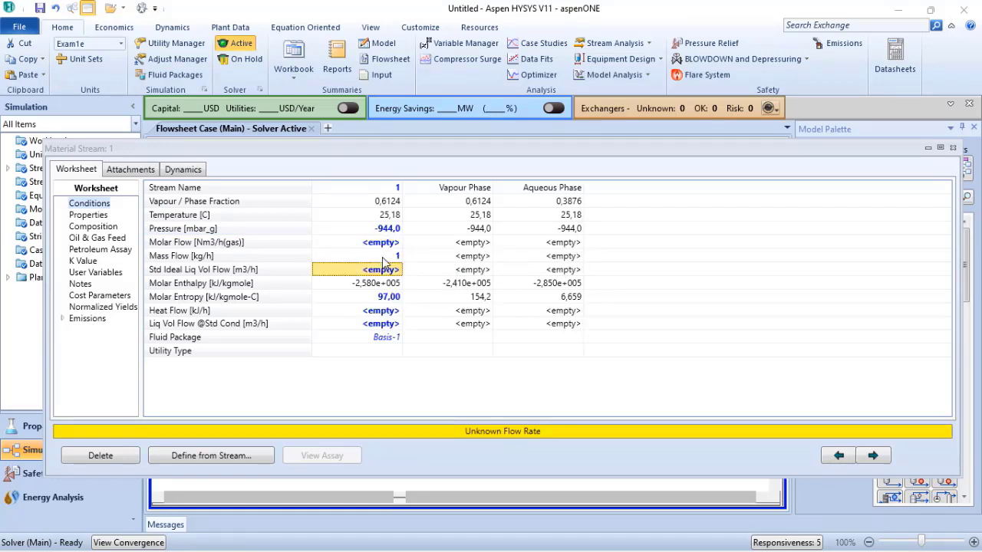
- Clear the stream's mass flow and specify its standard ideal liquid volume flow as 1 m3/h instead
{"action": "left_click", "coordinate": [389, 257]}
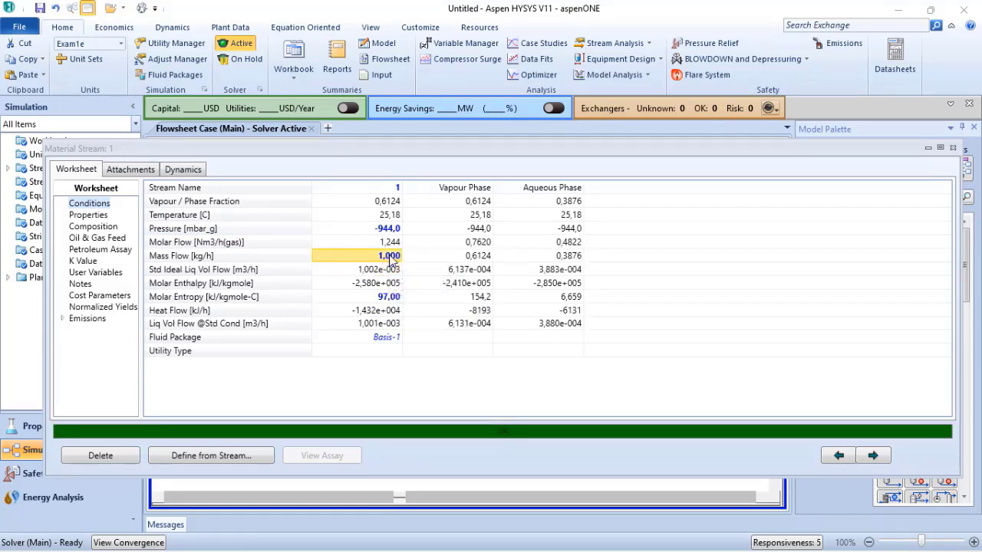
{"action": "mouse_move", "coordinate": [381, 275]}
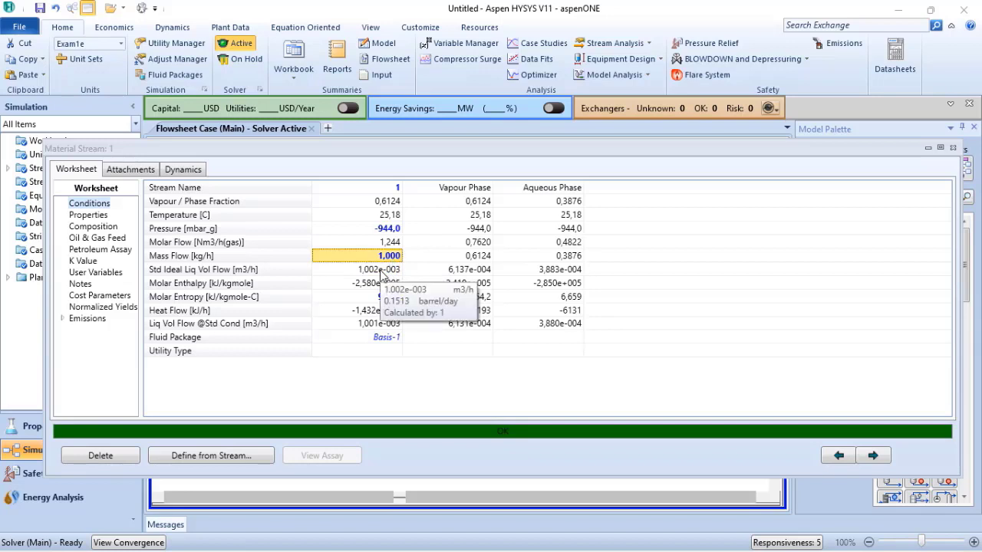
{"action": "key", "text": "Delete"}
{"action": "left_click", "coordinate": [380, 271]}
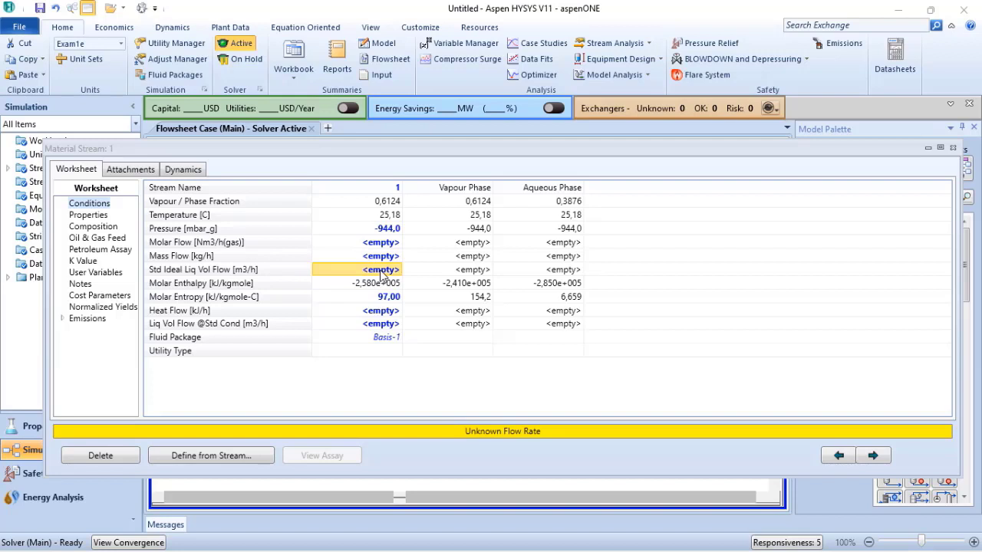
{"action": "type", "text": "1"}
{"action": "key", "text": "Return"}
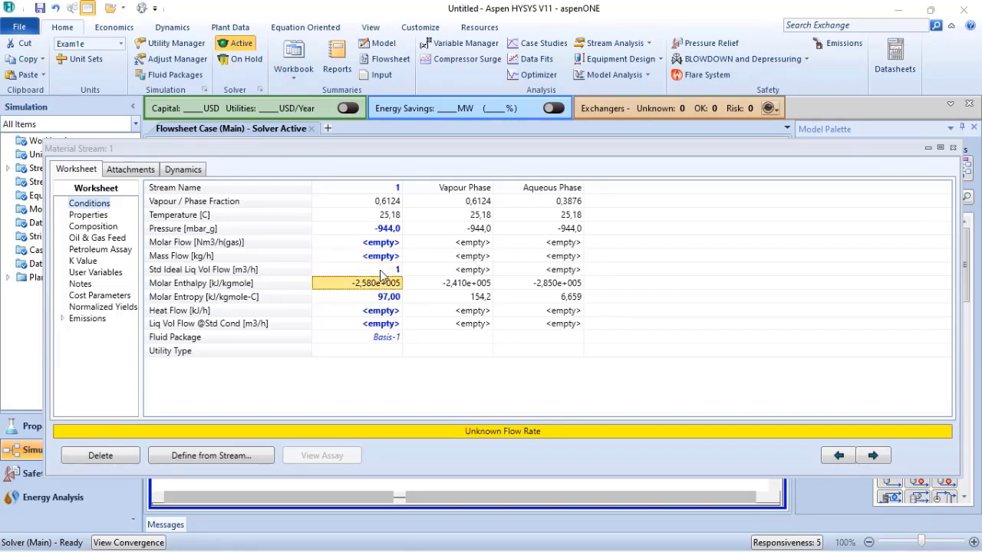
{"action": "mouse_move", "coordinate": [389, 277]}
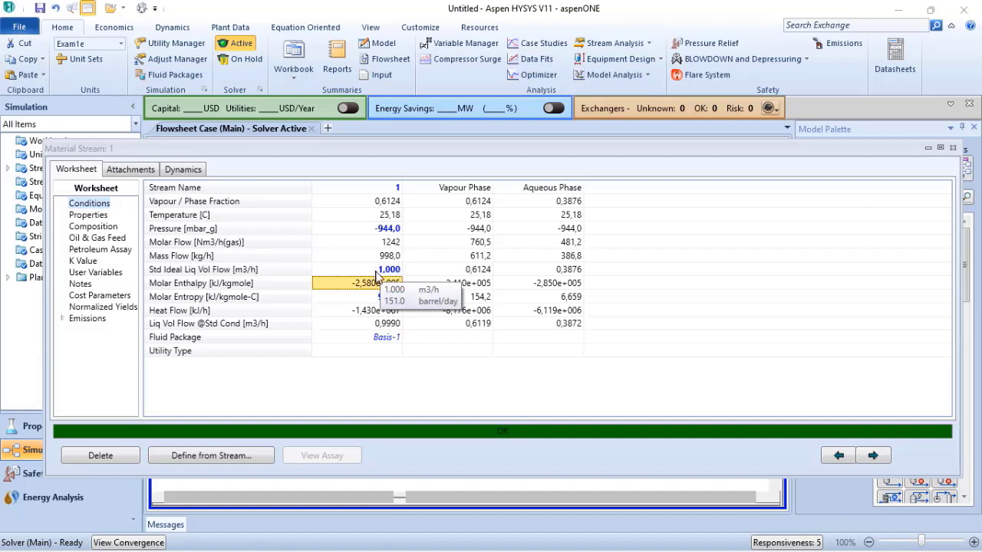
{"action": "mouse_move", "coordinate": [349, 248]}
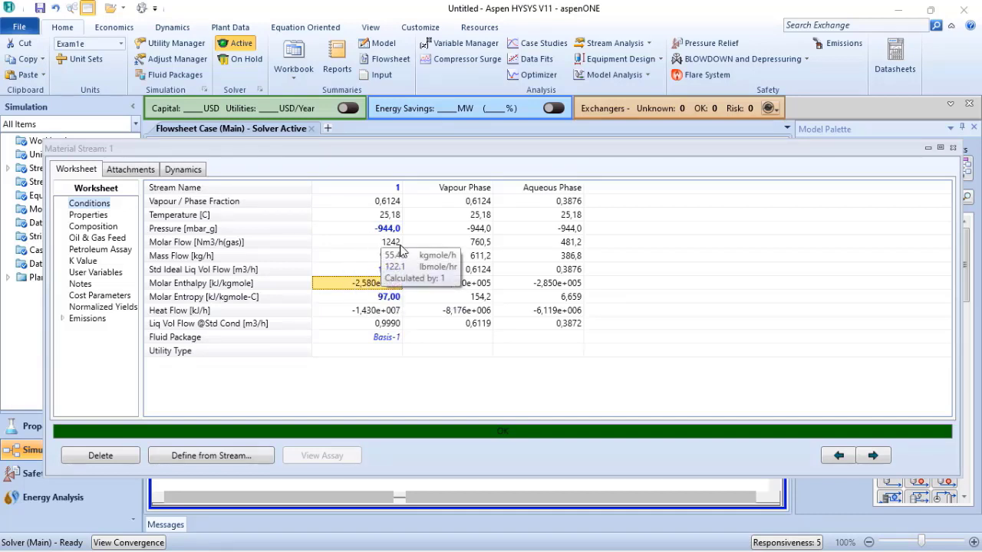